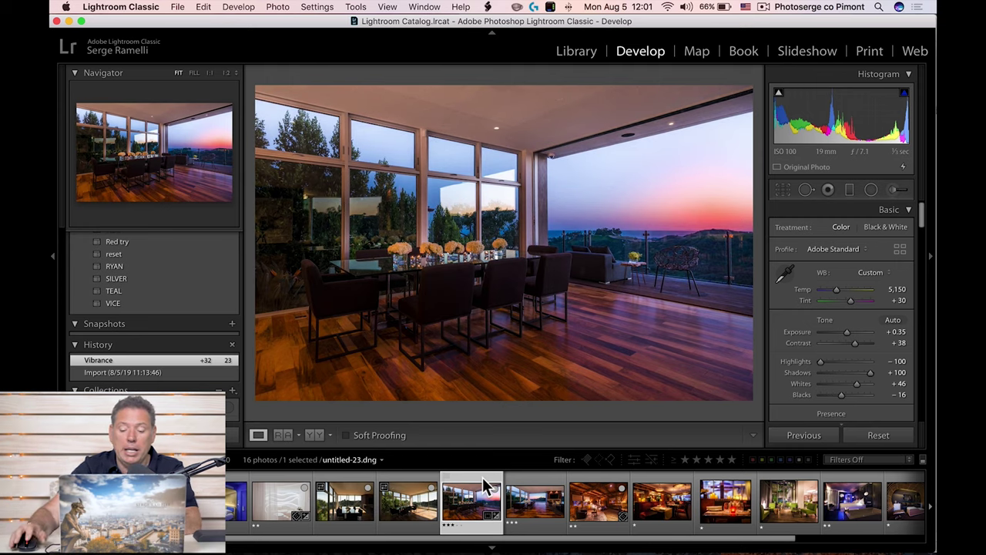
Browse the finished interior photos one after another, from untitled-21.dng past the chalet, restaurant and lounge shots.
left_click(530, 484)
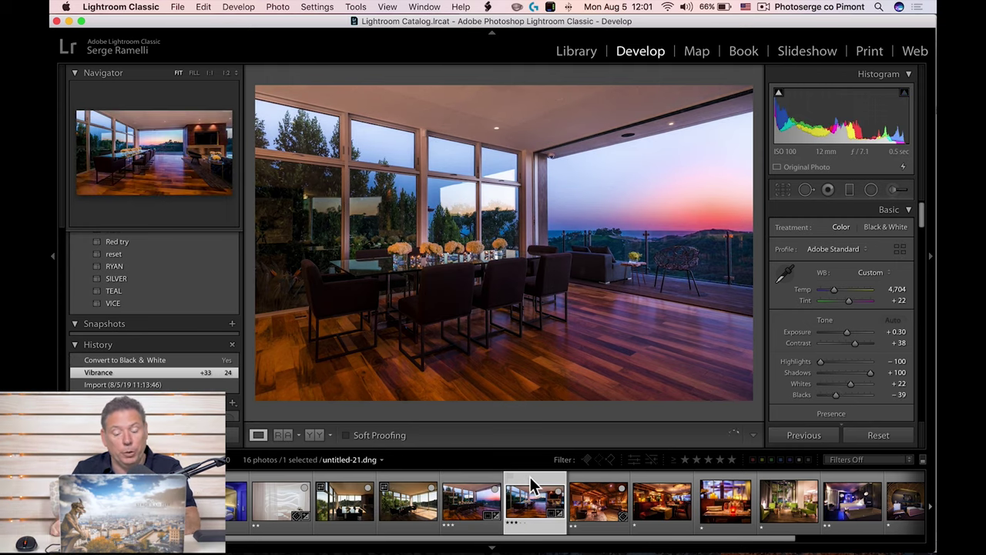
left_click(601, 486)
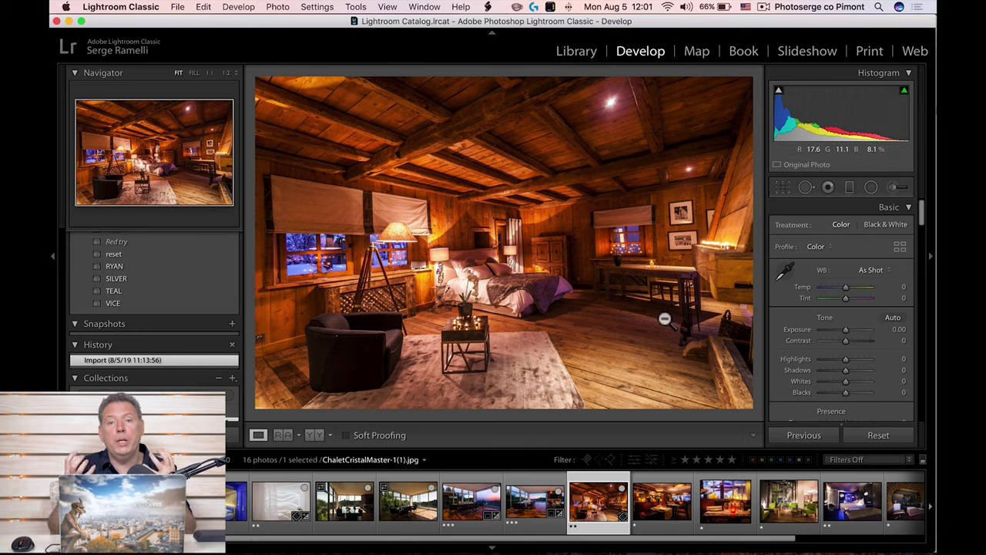
left_click(674, 490)
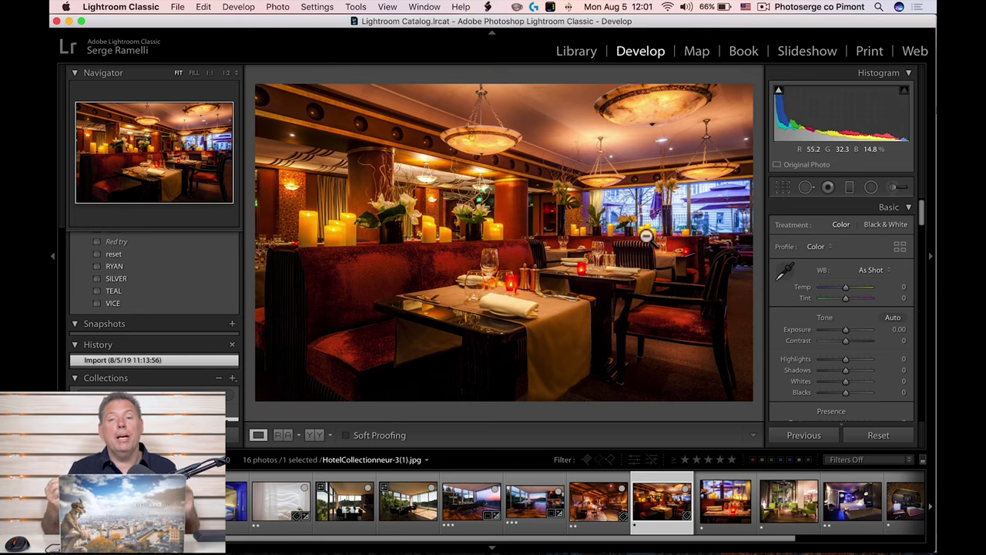
left_click(738, 516)
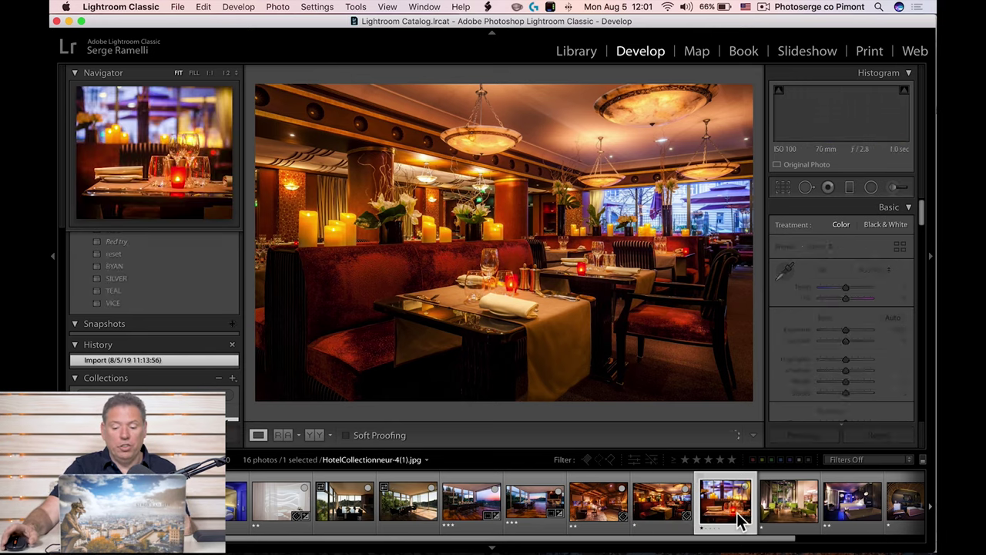
left_click(795, 505)
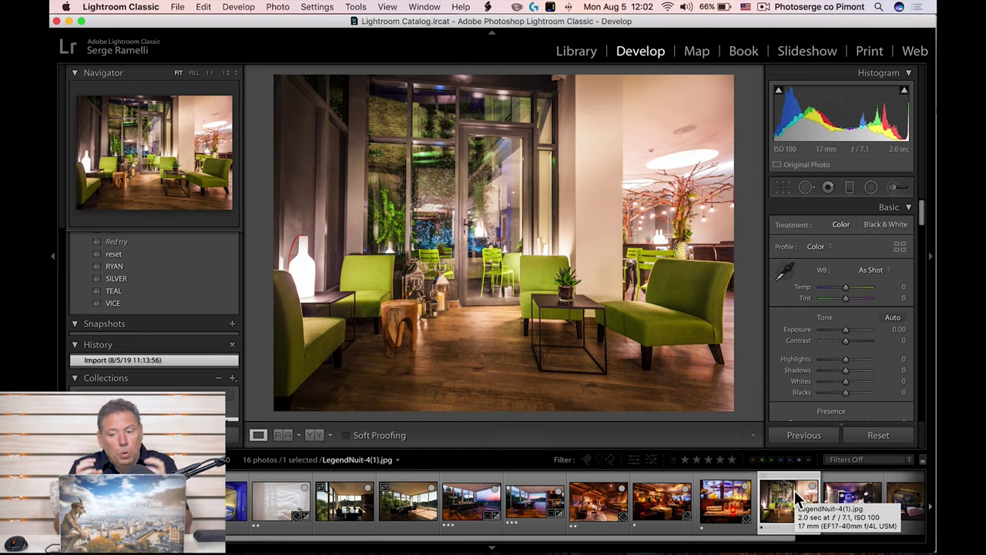
left_click(851, 499)
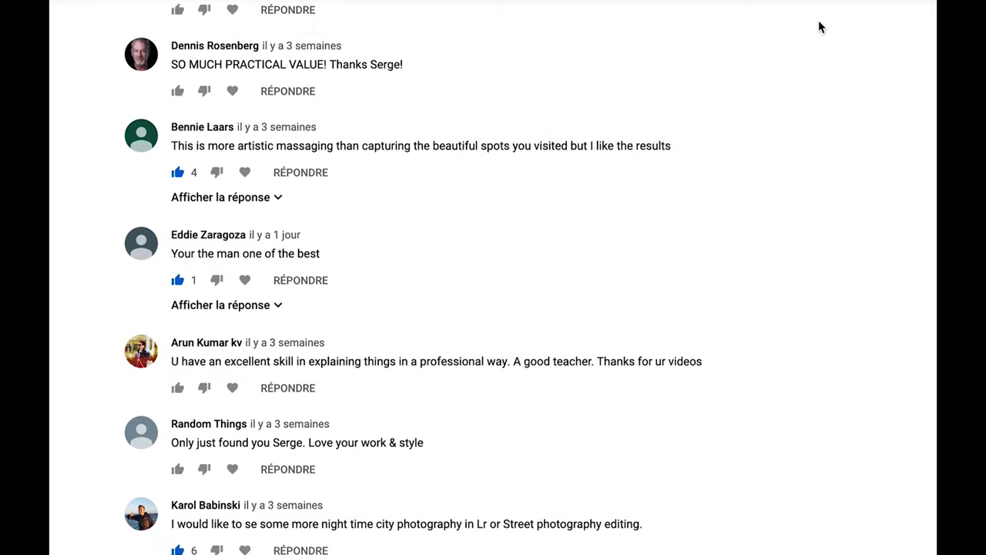
scroll(819, 27, "down", 5)
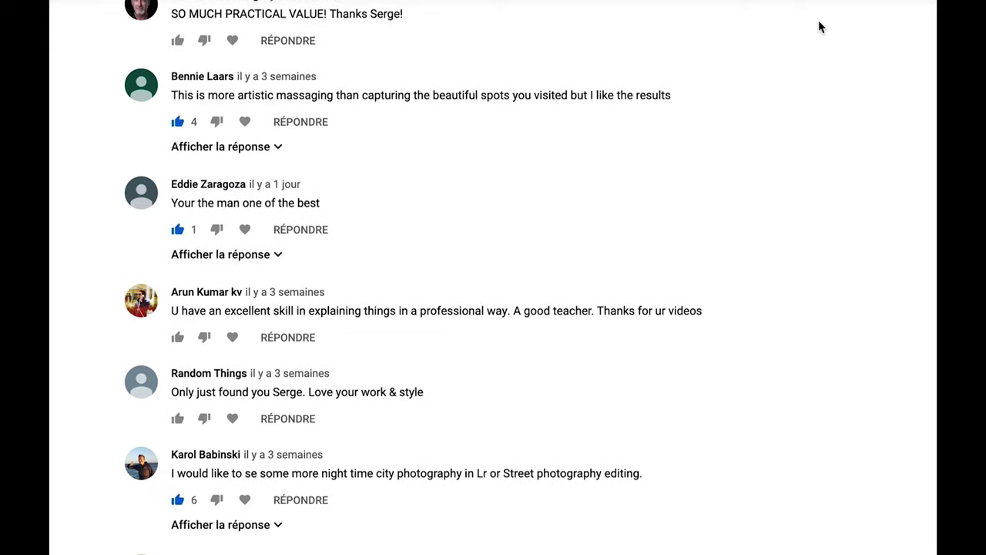
scroll(820, 27, "down", 3)
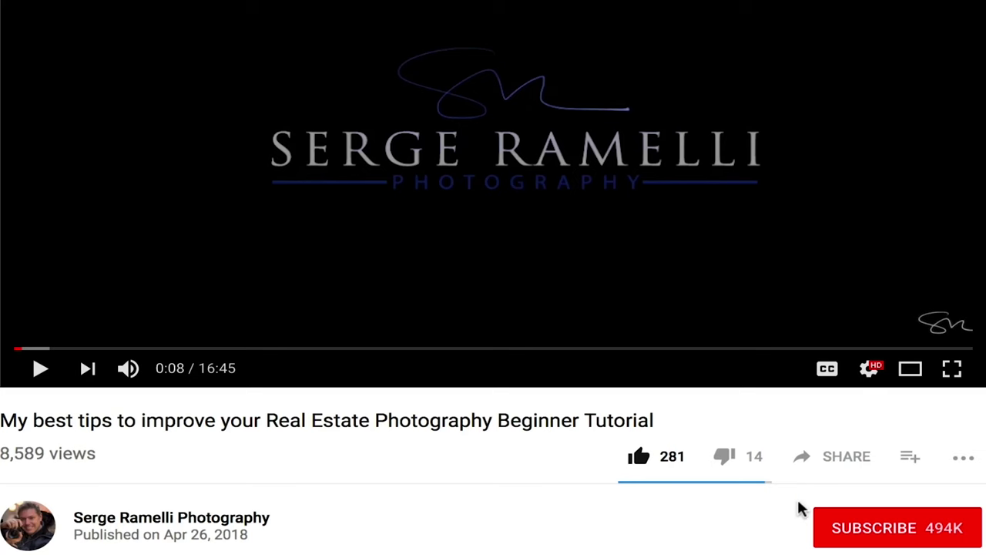
left_click(898, 528)
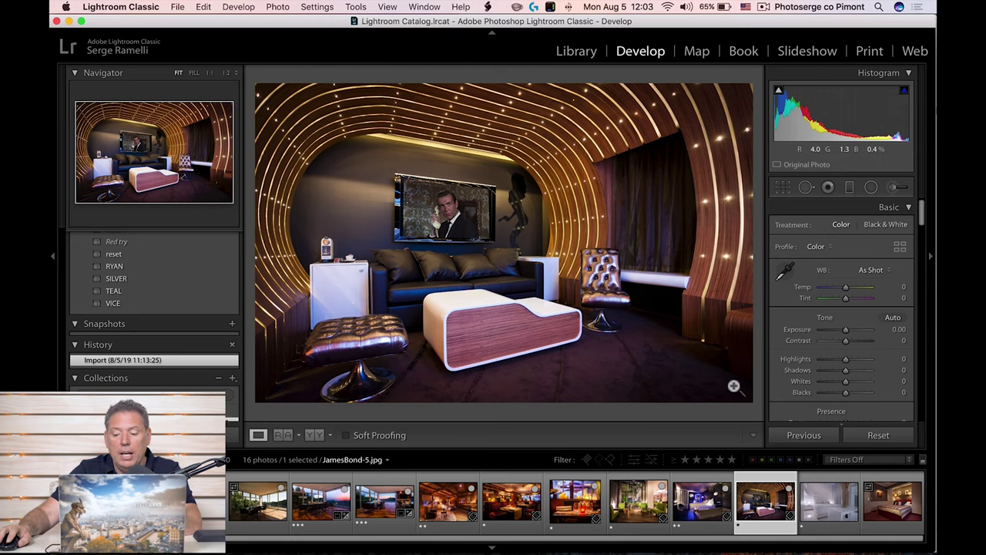
Open the bedroom photo Chambre-1.dng and set Highlights to −72, Shadows to +88, Whites to +61 and Blacks to −34.
key("Right")
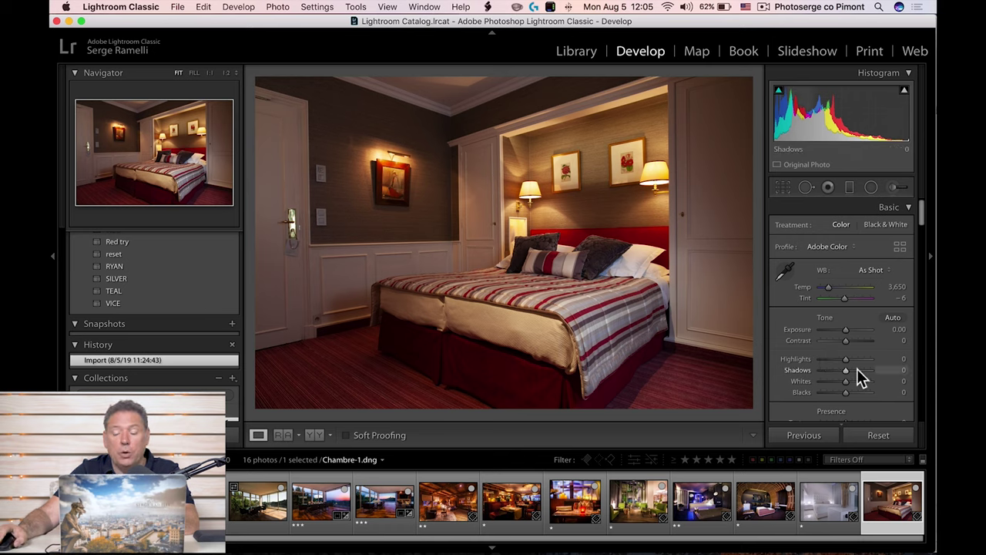
left_click_drag(856, 371, 874, 369)
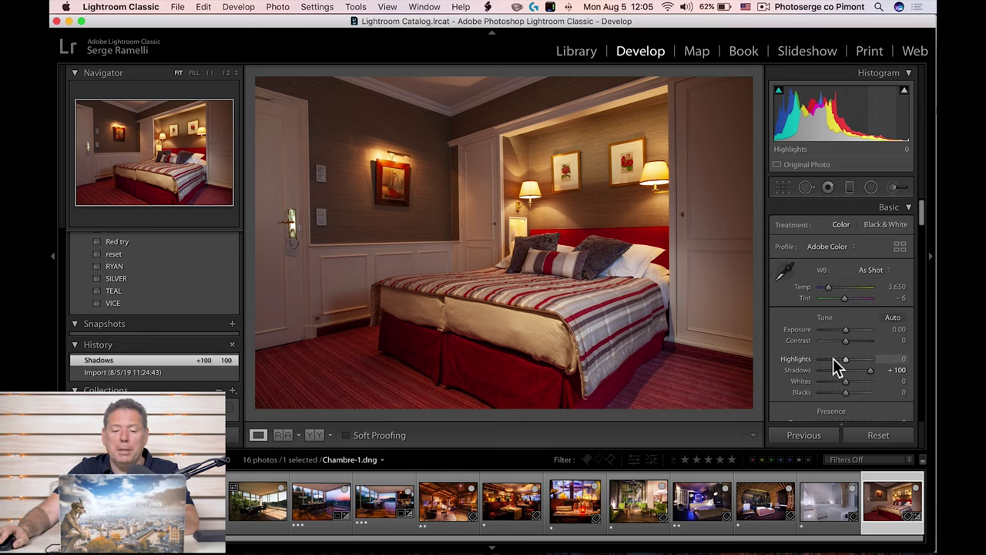
mouse_move(870, 370)
left_mouse_down()
mouse_move(828, 360)
mouse_move(836, 392)
mouse_move(859, 381)
left_mouse_up()
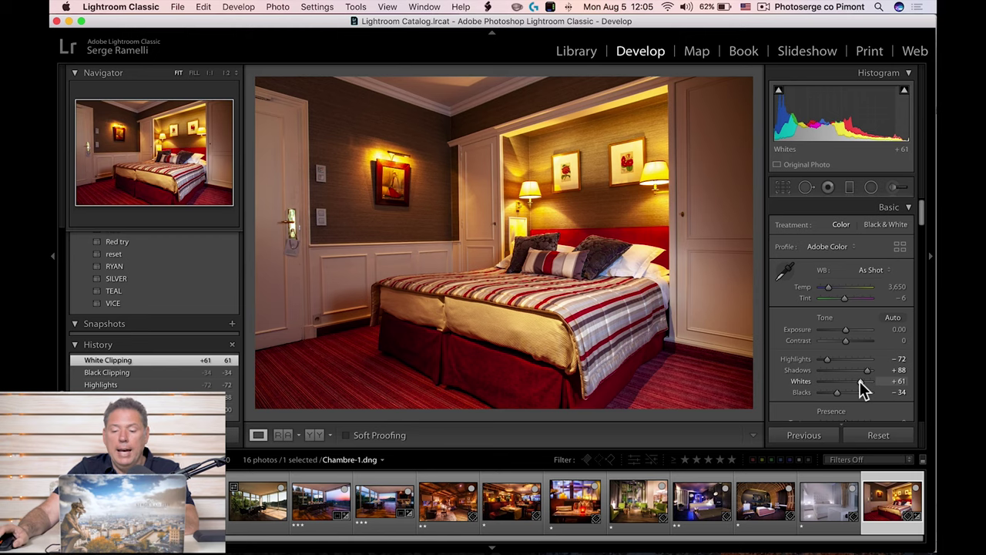
Correct the white balance by sampling the ceiling as neutral, then fine-tune Tint to +2 and Temp to 3,372.
left_click(785, 271)
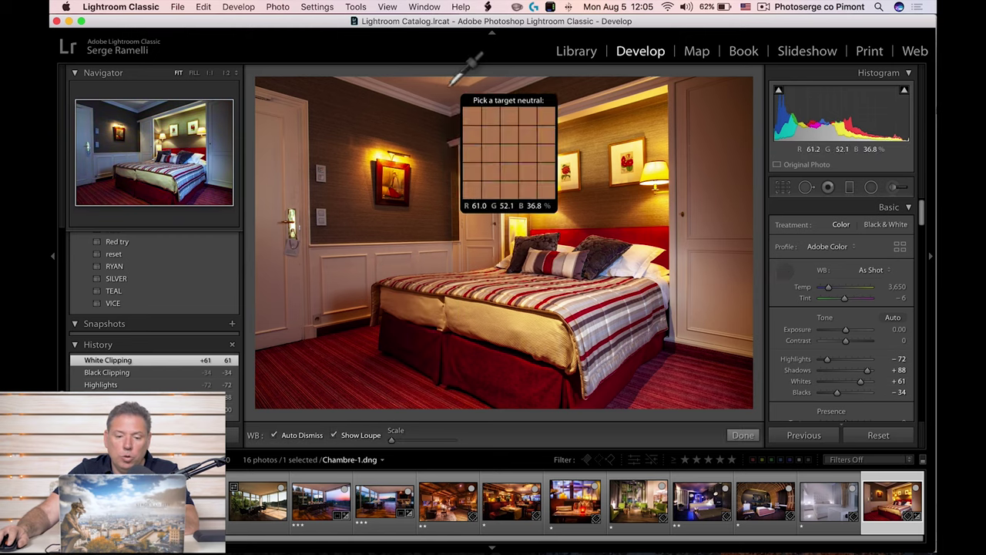
left_click(423, 109)
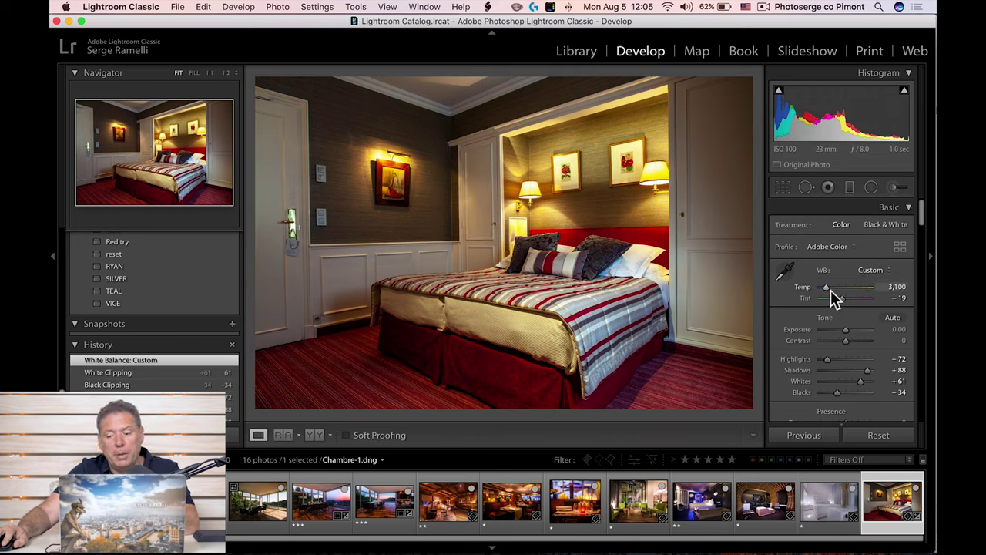
left_click_drag(846, 297, 846, 297)
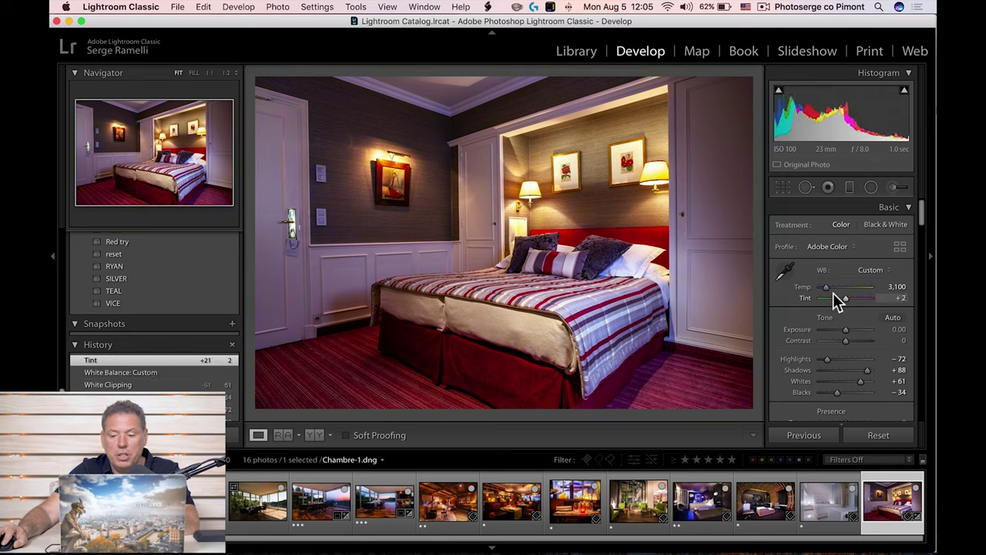
left_click(828, 287)
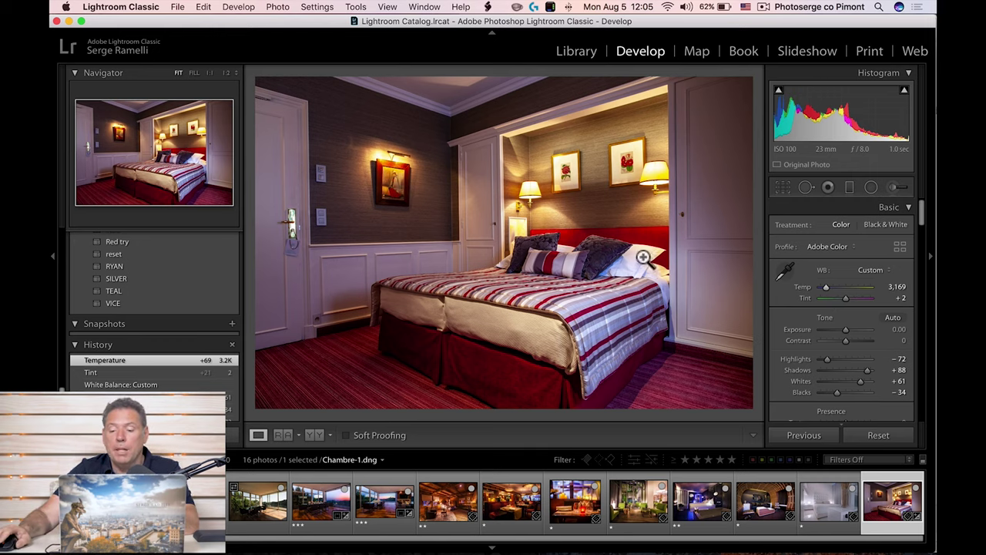
left_click_drag(823, 287, 825, 287)
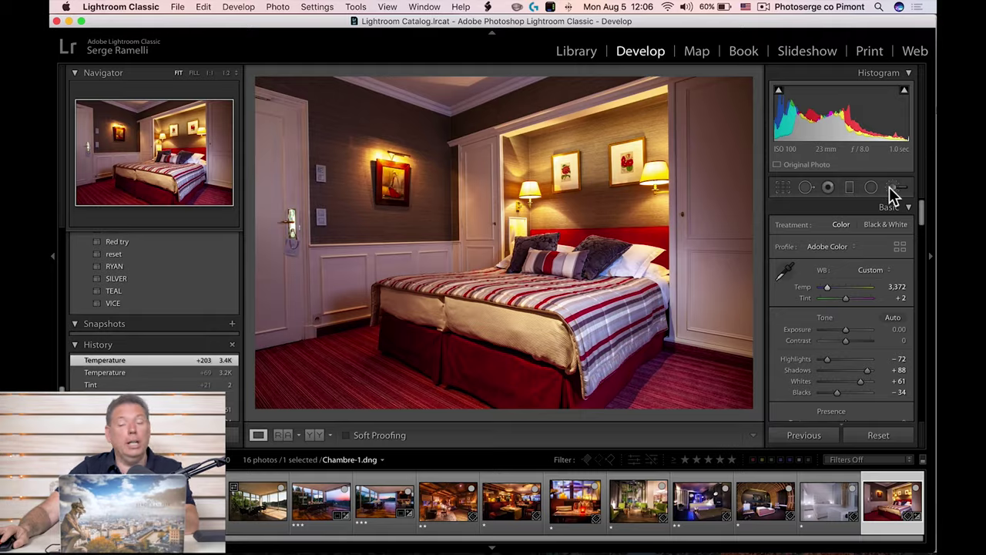
Start a new Adjustment Brush with all effect sliders reset to zero, Flow 73 and Density 70.
left_click(891, 187)
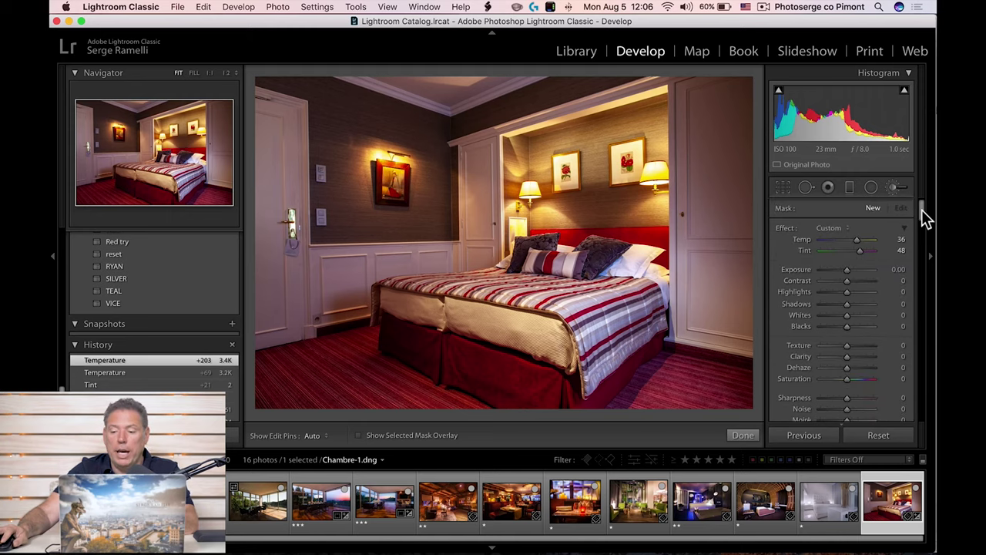
double_click(789, 226)
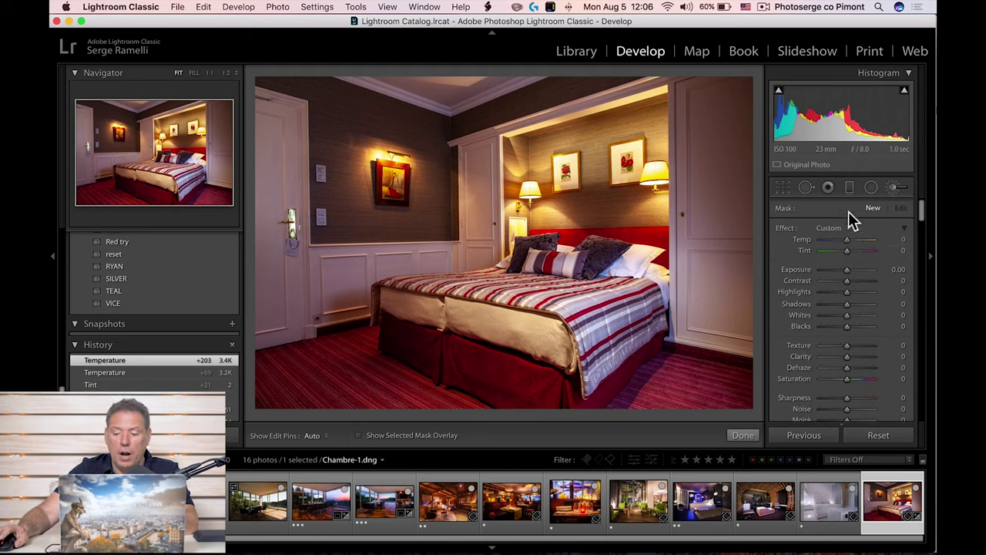
left_click_drag(924, 221, 927, 240)
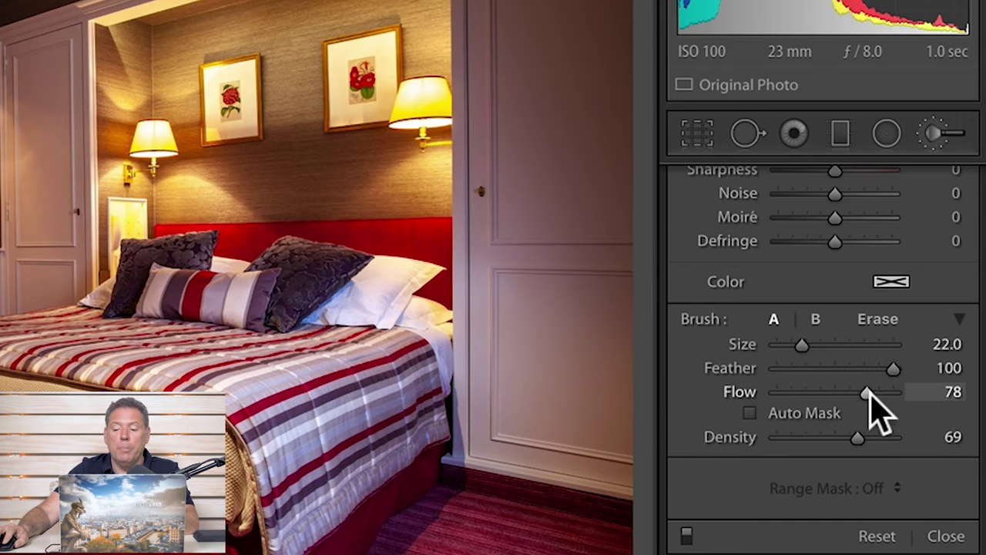
left_click_drag(860, 440, 869, 448)
left_click_drag(863, 387, 858, 390)
left_click_drag(865, 427, 863, 426)
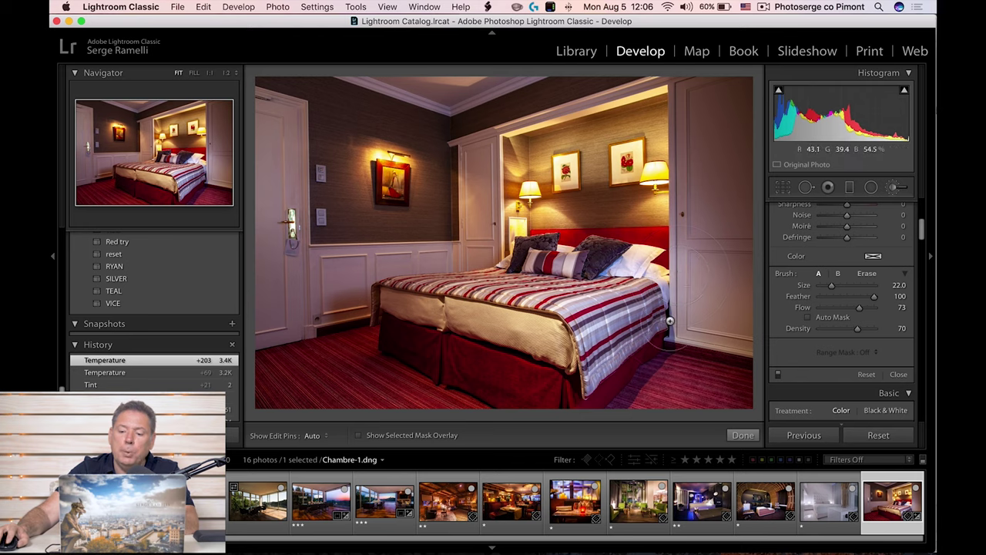
Paint a brush mask over the lower wardrobe door beside the bed and set its Exposure to 0.96.
left_click_drag(683, 312, 698, 297)
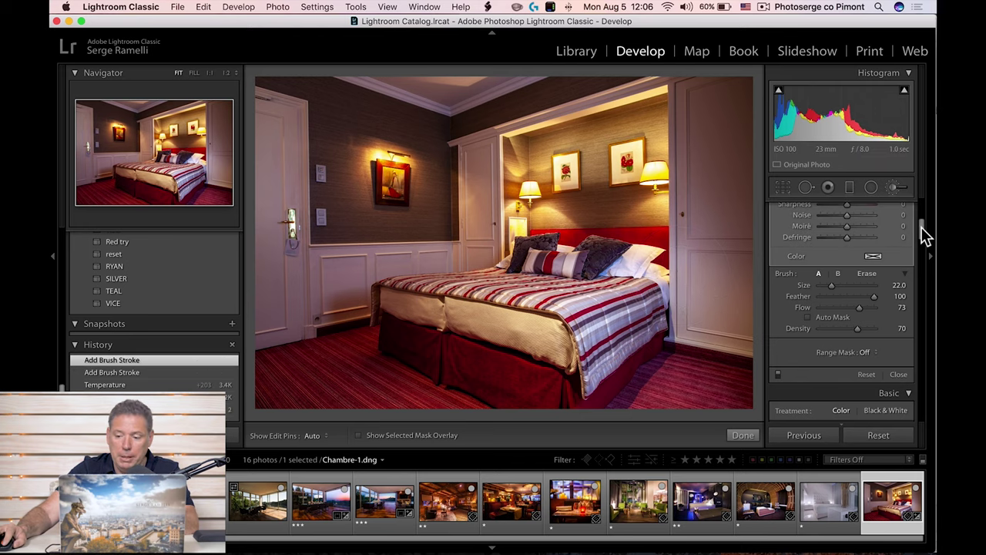
scroll(858, 296, "up", 5)
left_click_drag(847, 268, 853, 267)
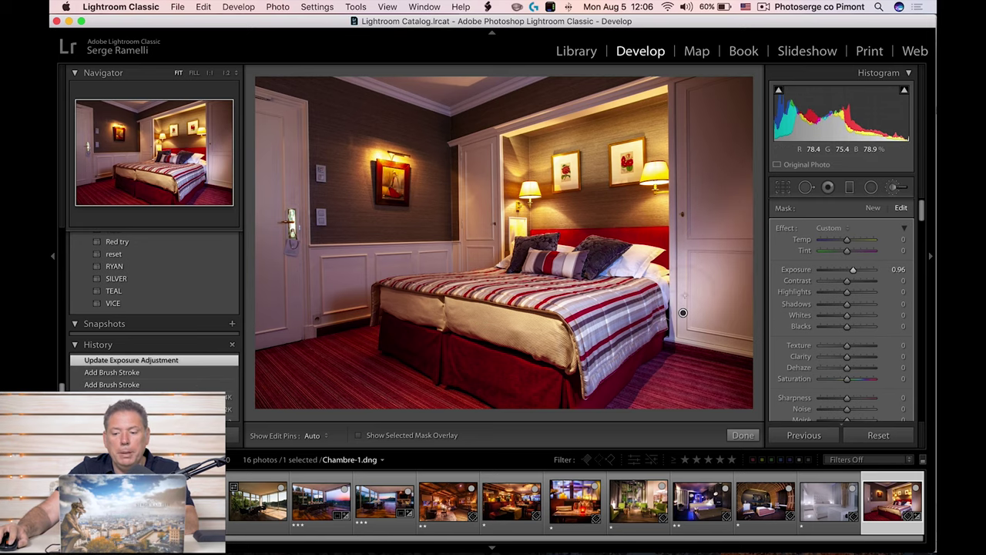
Extend the brightening mask over the upper wardrobe, the carpet and the dark upper walls, toggling the edit pins while painting.
left_click_drag(750, 189, 743, 193)
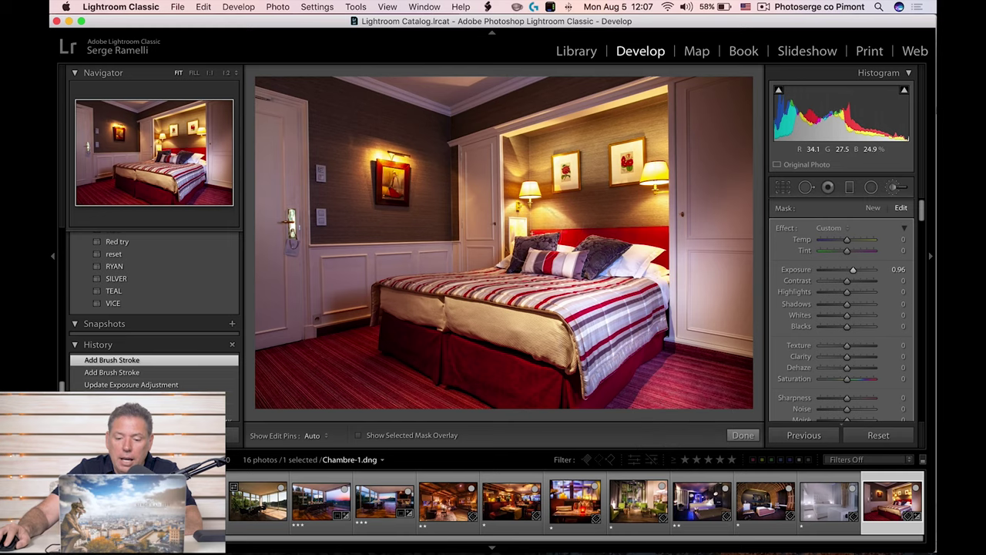
key("h")
left_click_drag(396, 341, 331, 385)
key("h")
mouse_move(512, 148)
left_mouse_down()
mouse_move(471, 54)
mouse_move(547, 128)
mouse_move(573, 30)
mouse_move(532, 147)
mouse_move(653, 150)
mouse_move(624, 32)
mouse_move(658, 157)
mouse_move(697, 82)
mouse_move(778, 7)
mouse_move(752, 53)
mouse_move(739, 35)
mouse_move(593, 97)
left_mouse_up()
key("h")
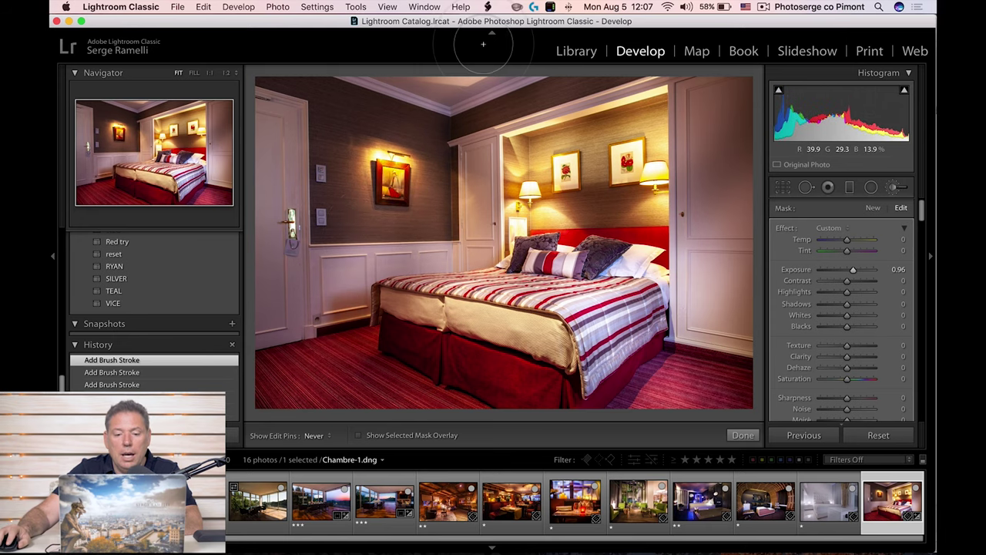
key("h")
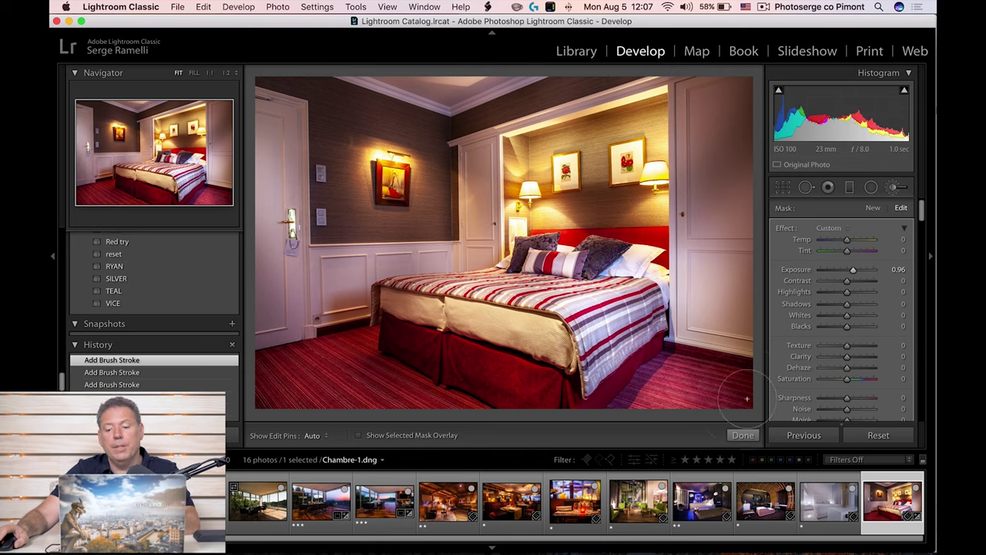
Compare the bedroom photo with the brush adjustments switched off and on again, leaving them enabled.
scroll(881, 395, "down", 5)
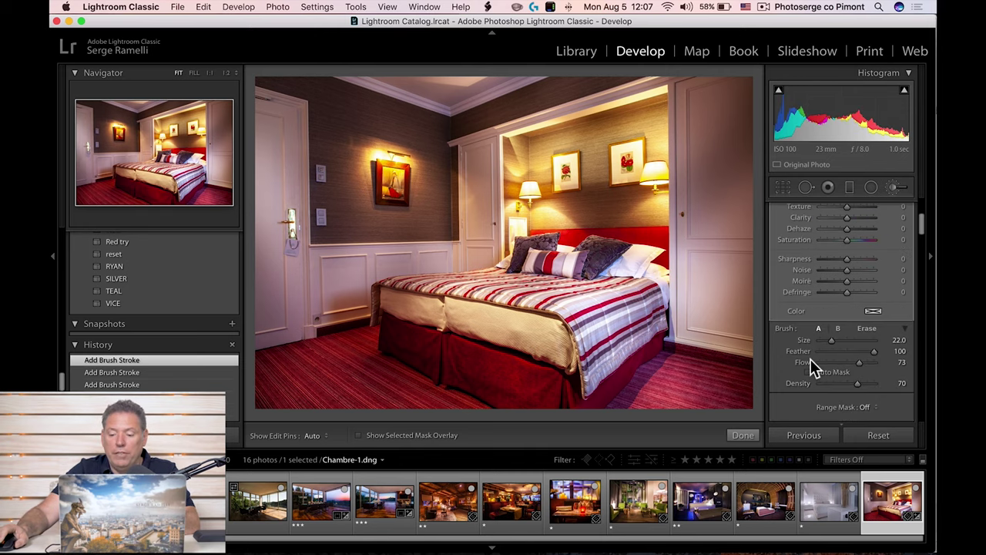
scroll(793, 381, "down", 1)
left_click(780, 401)
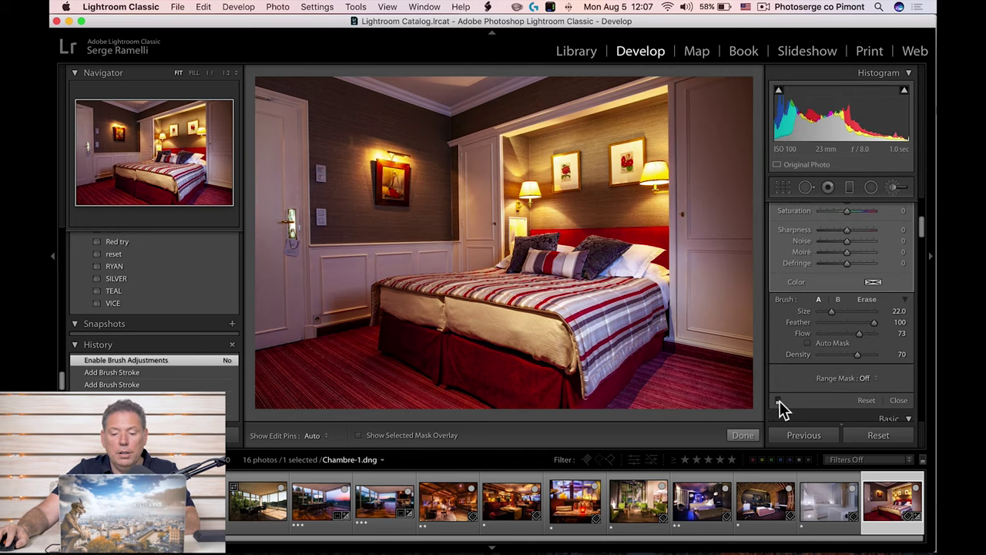
left_click(780, 401)
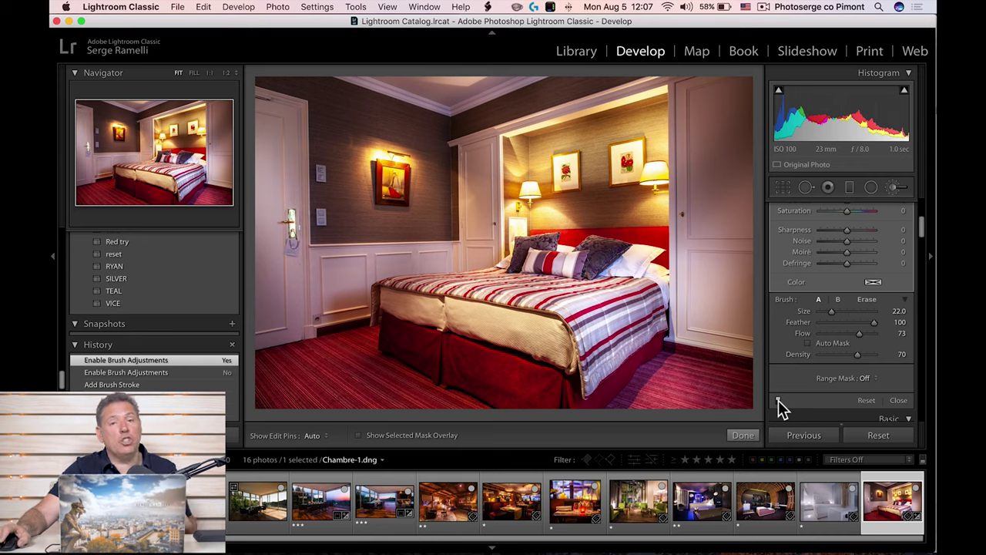
scroll(861, 299, "up", 6)
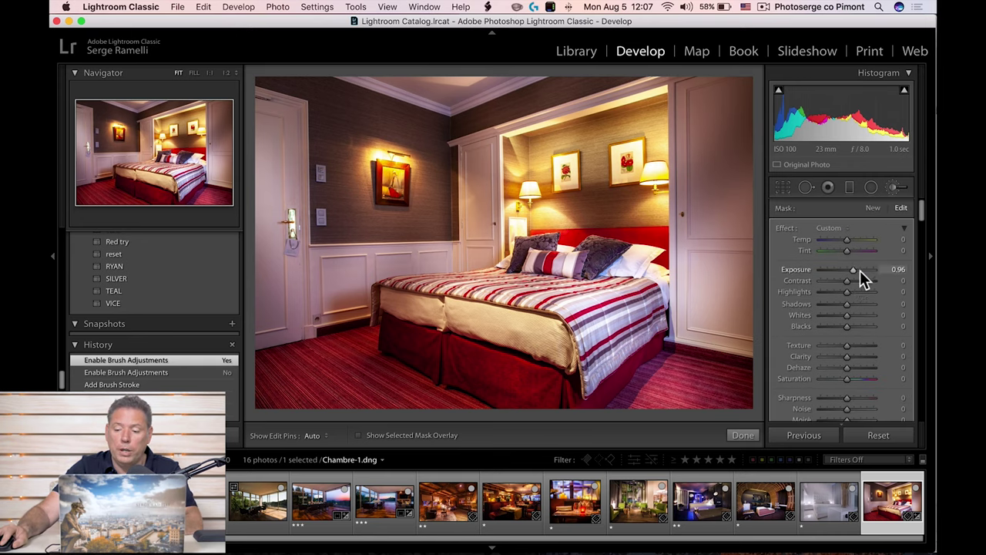